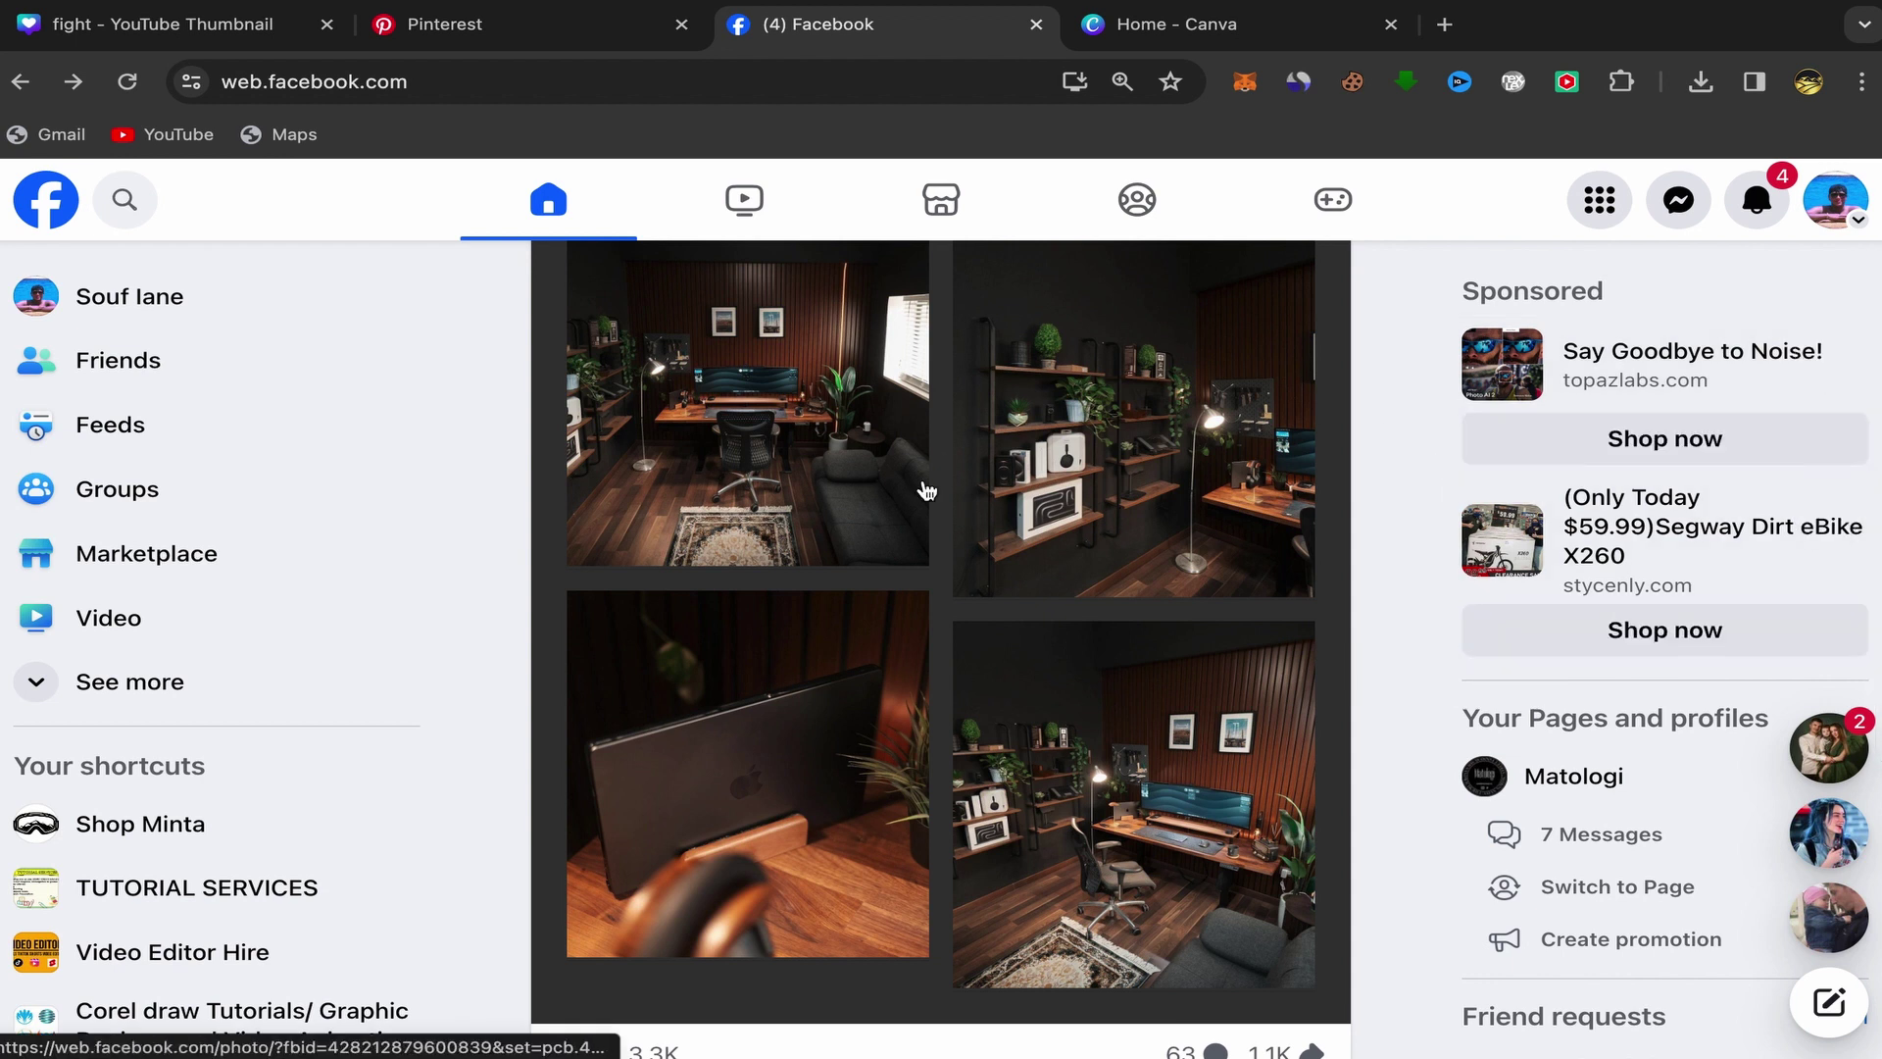
scroll(1363, 566, down, 1)
scroll(1366, 579, up, 1)
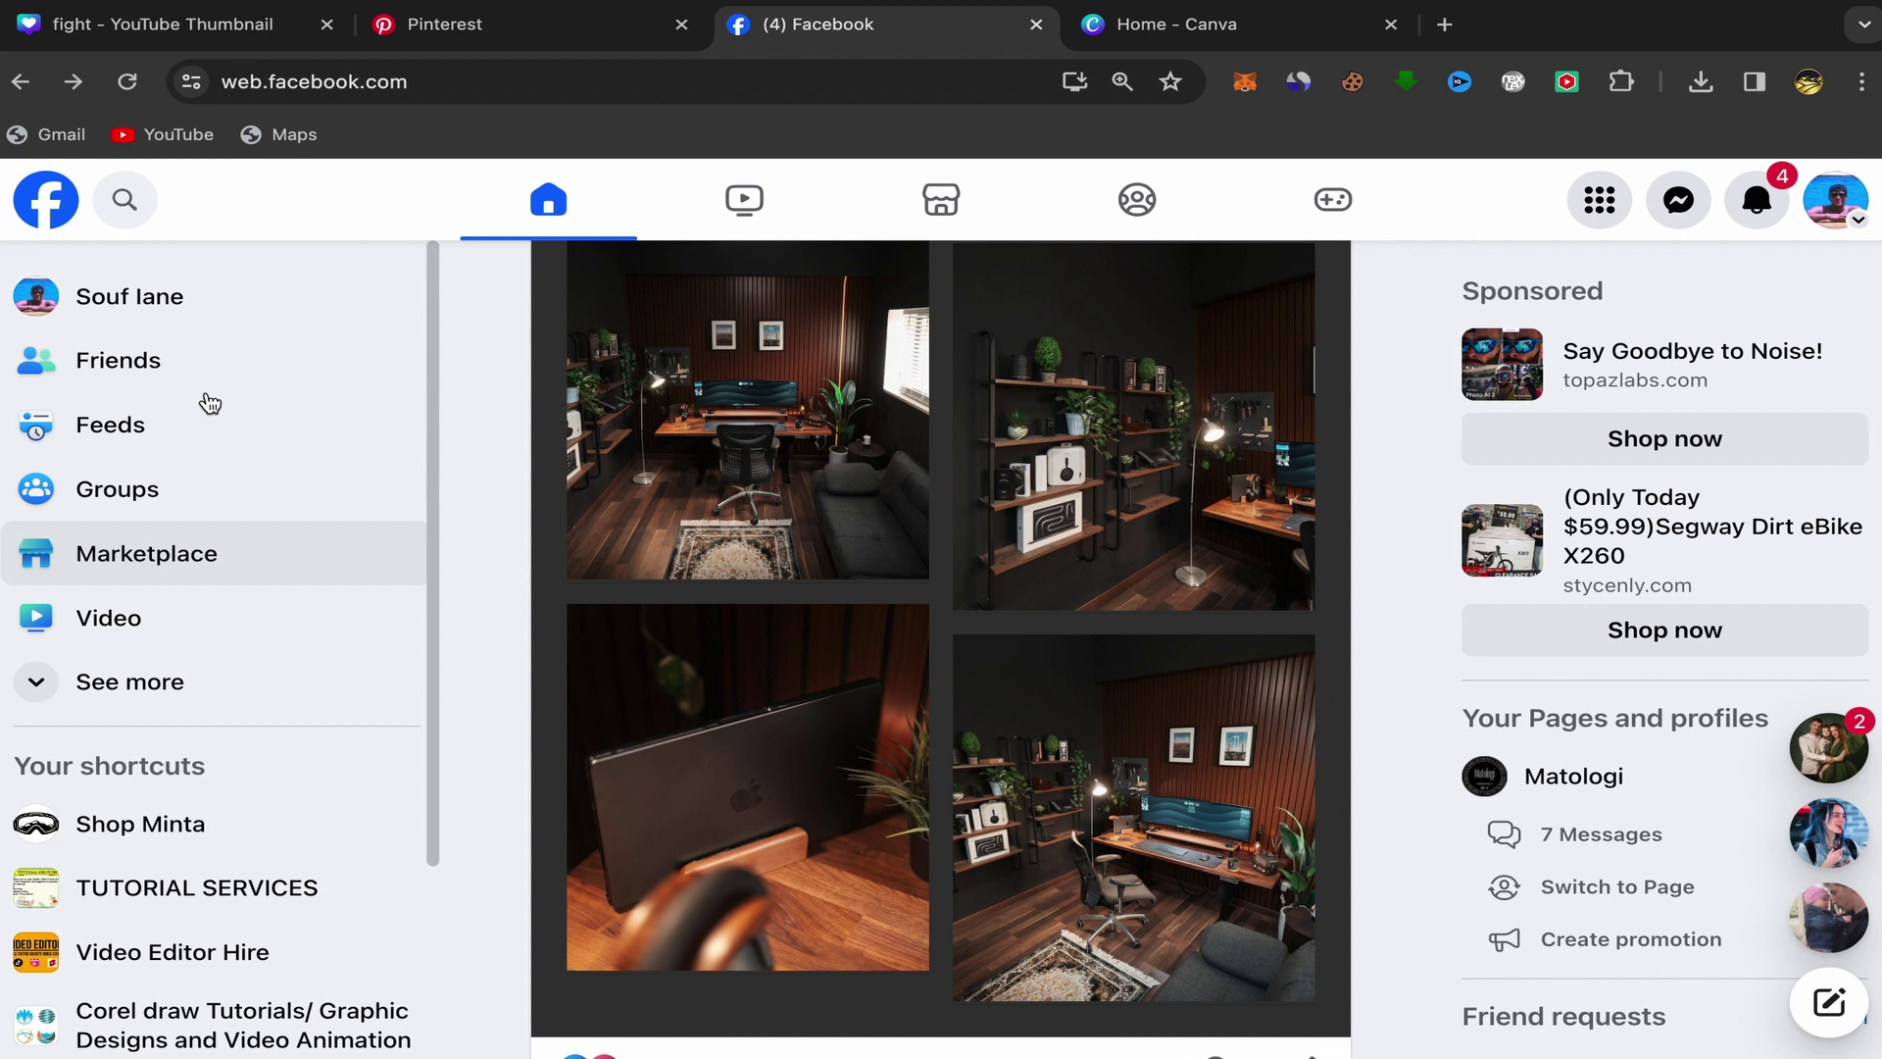
scroll(235, 647, down, 2)
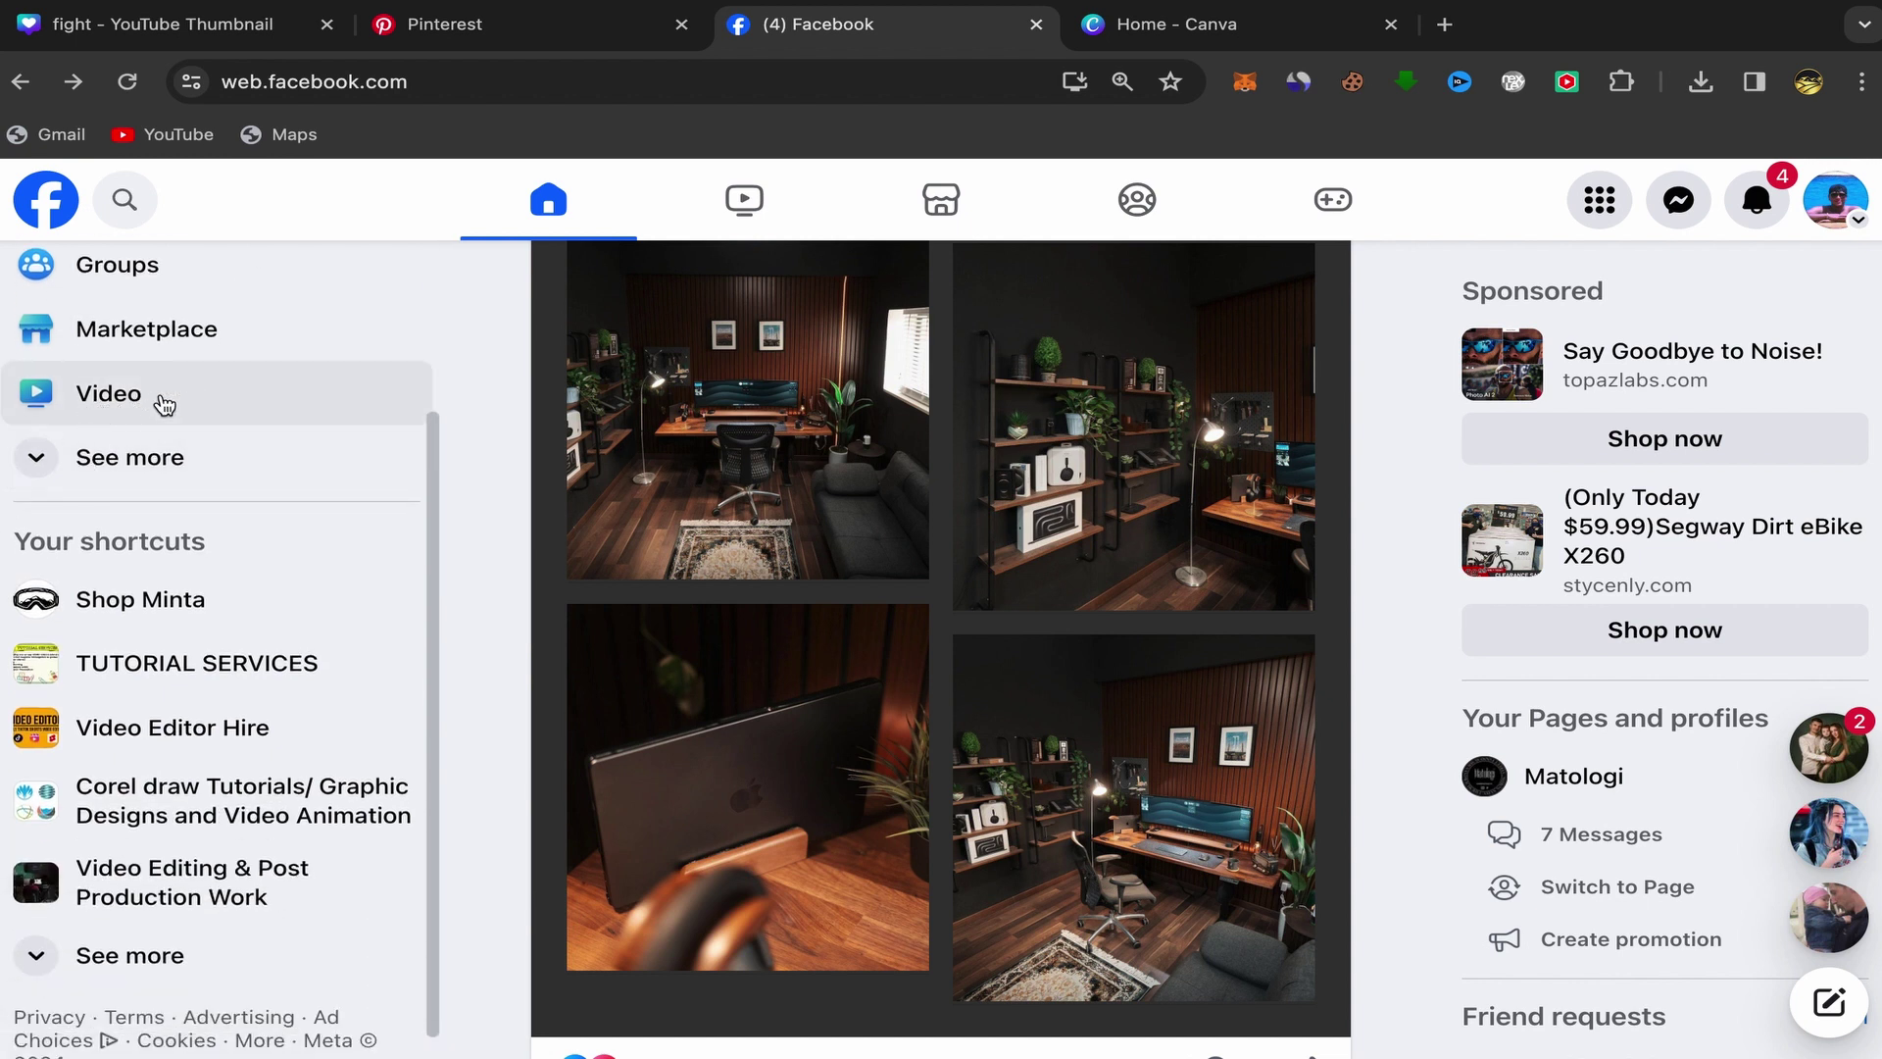
Expand the left sidebar shortcuts with 'See more' so the Saved entry appears
click(151, 481)
scroll(268, 600, down, 1)
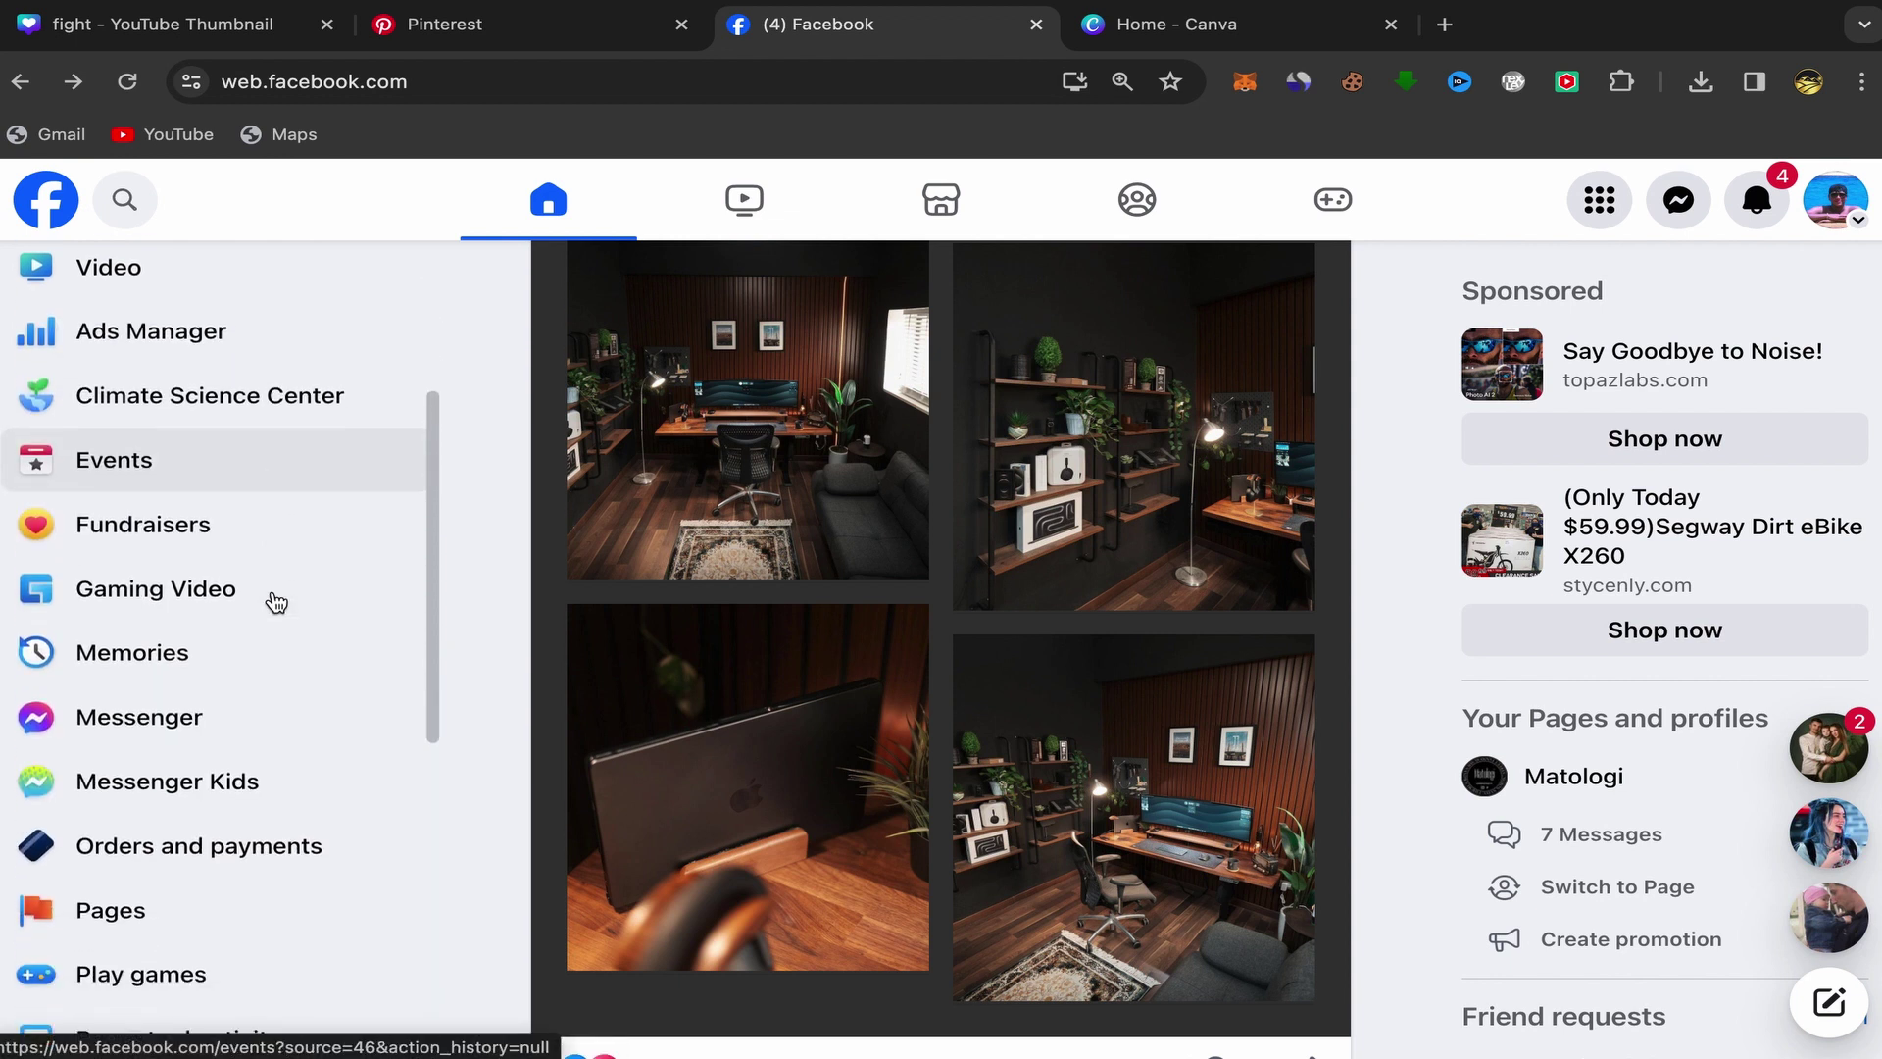
scroll(272, 601, down, 1)
scroll(274, 602, down, 1)
scroll(274, 600, down, 1)
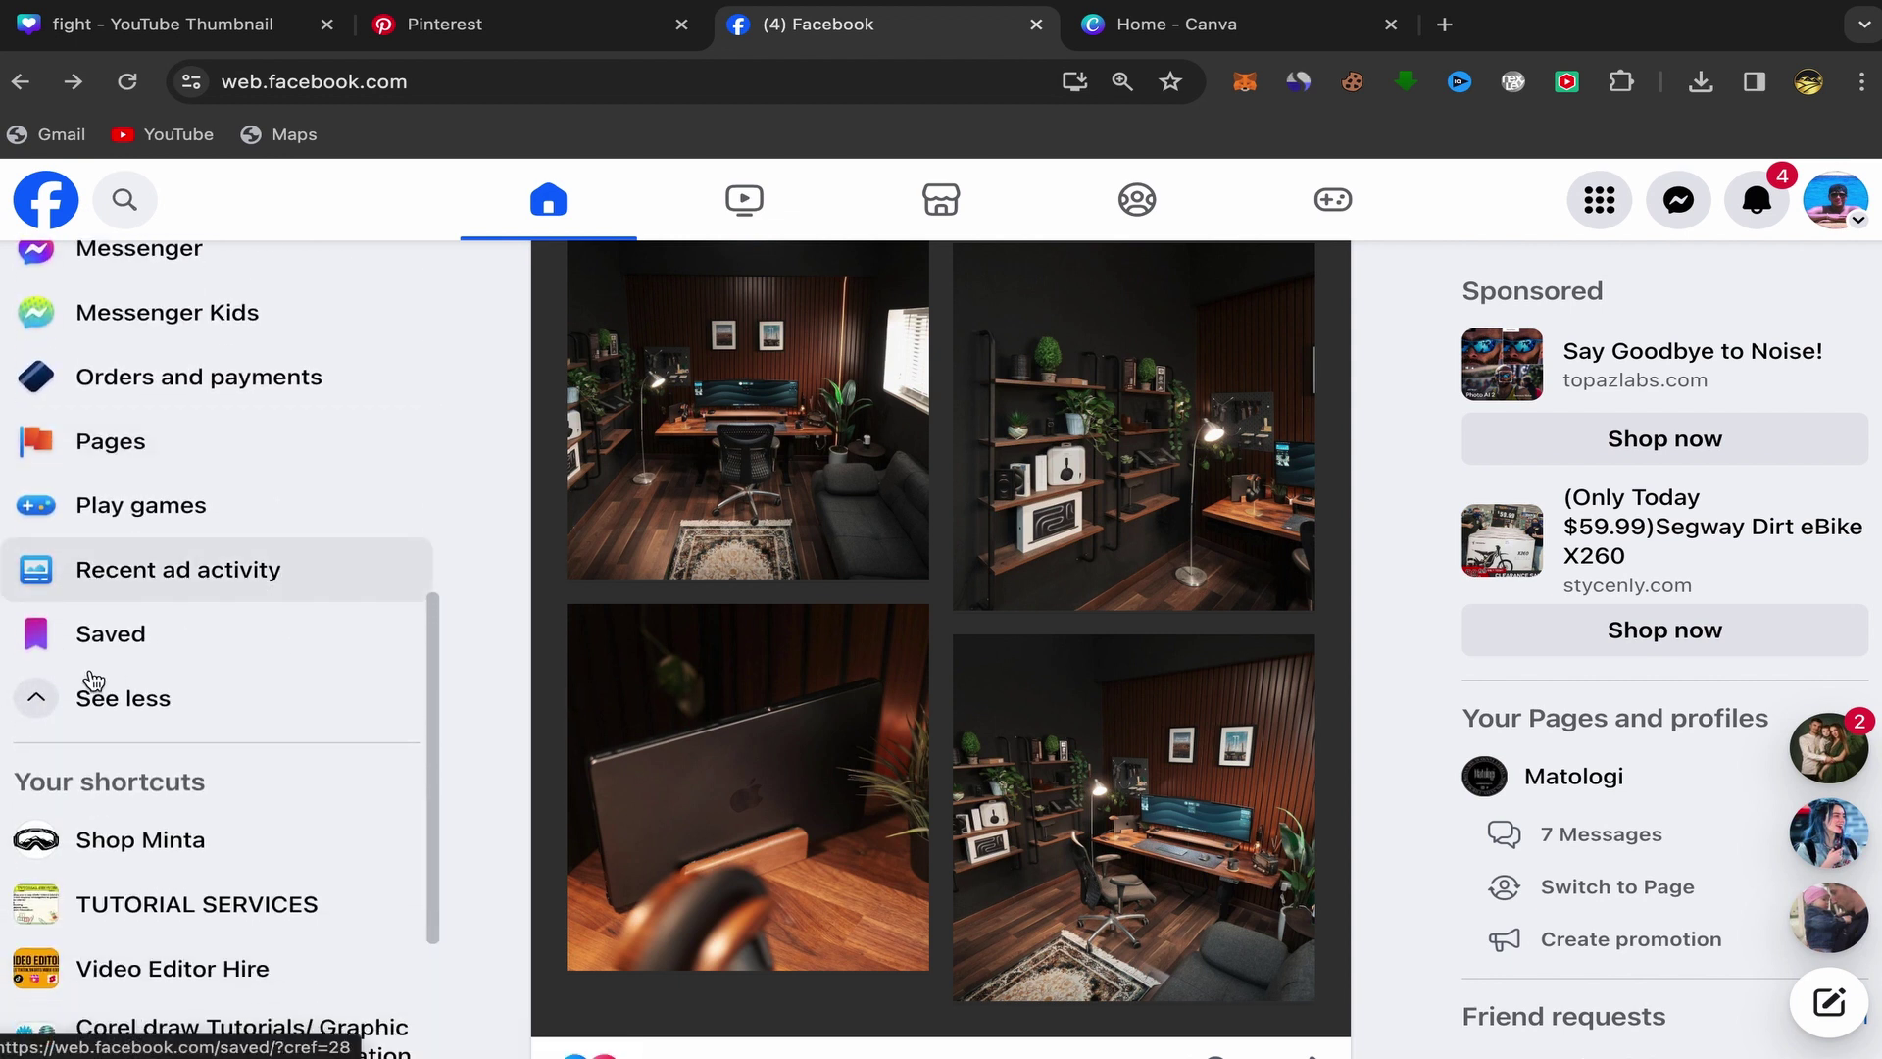
Go to the Saved page from the left sidebar to list saved links, reels and videos
click(128, 638)
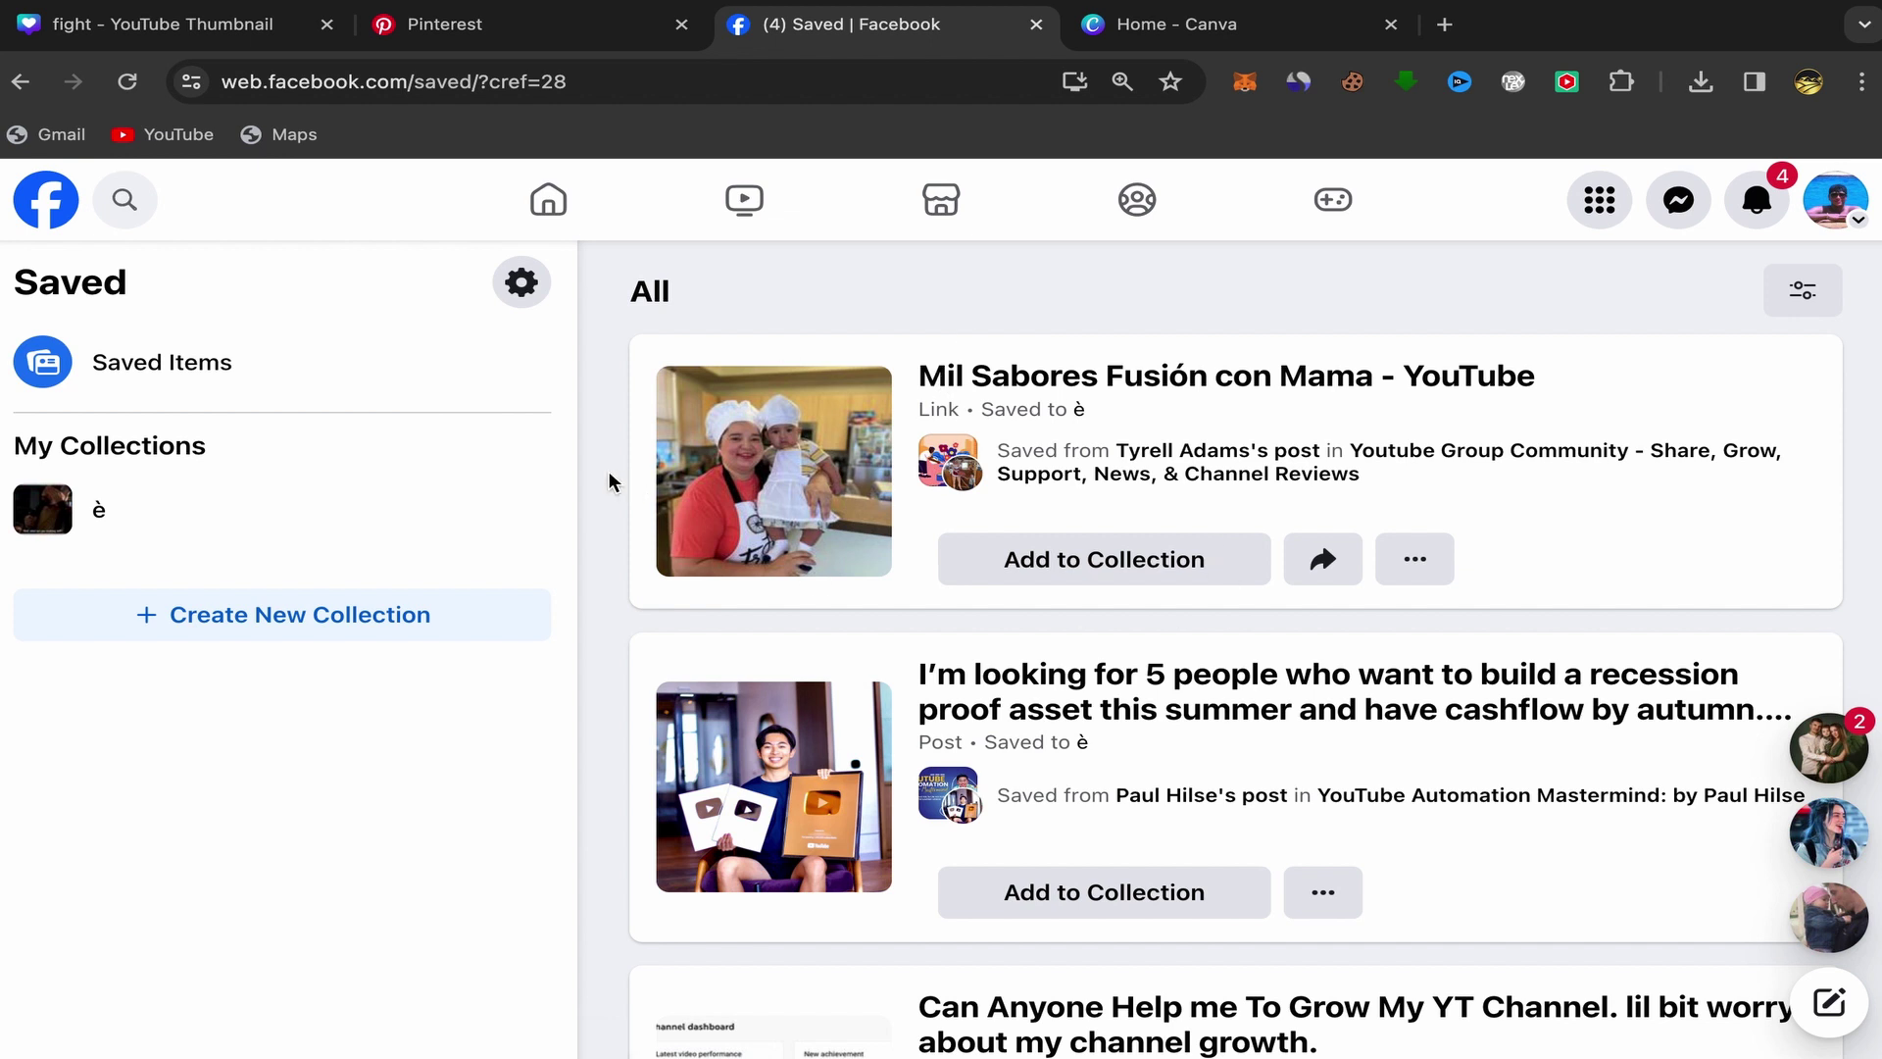
scroll(625, 561, down, 2)
scroll(624, 561, down, 2)
scroll(626, 561, down, 1)
scroll(626, 560, down, 2)
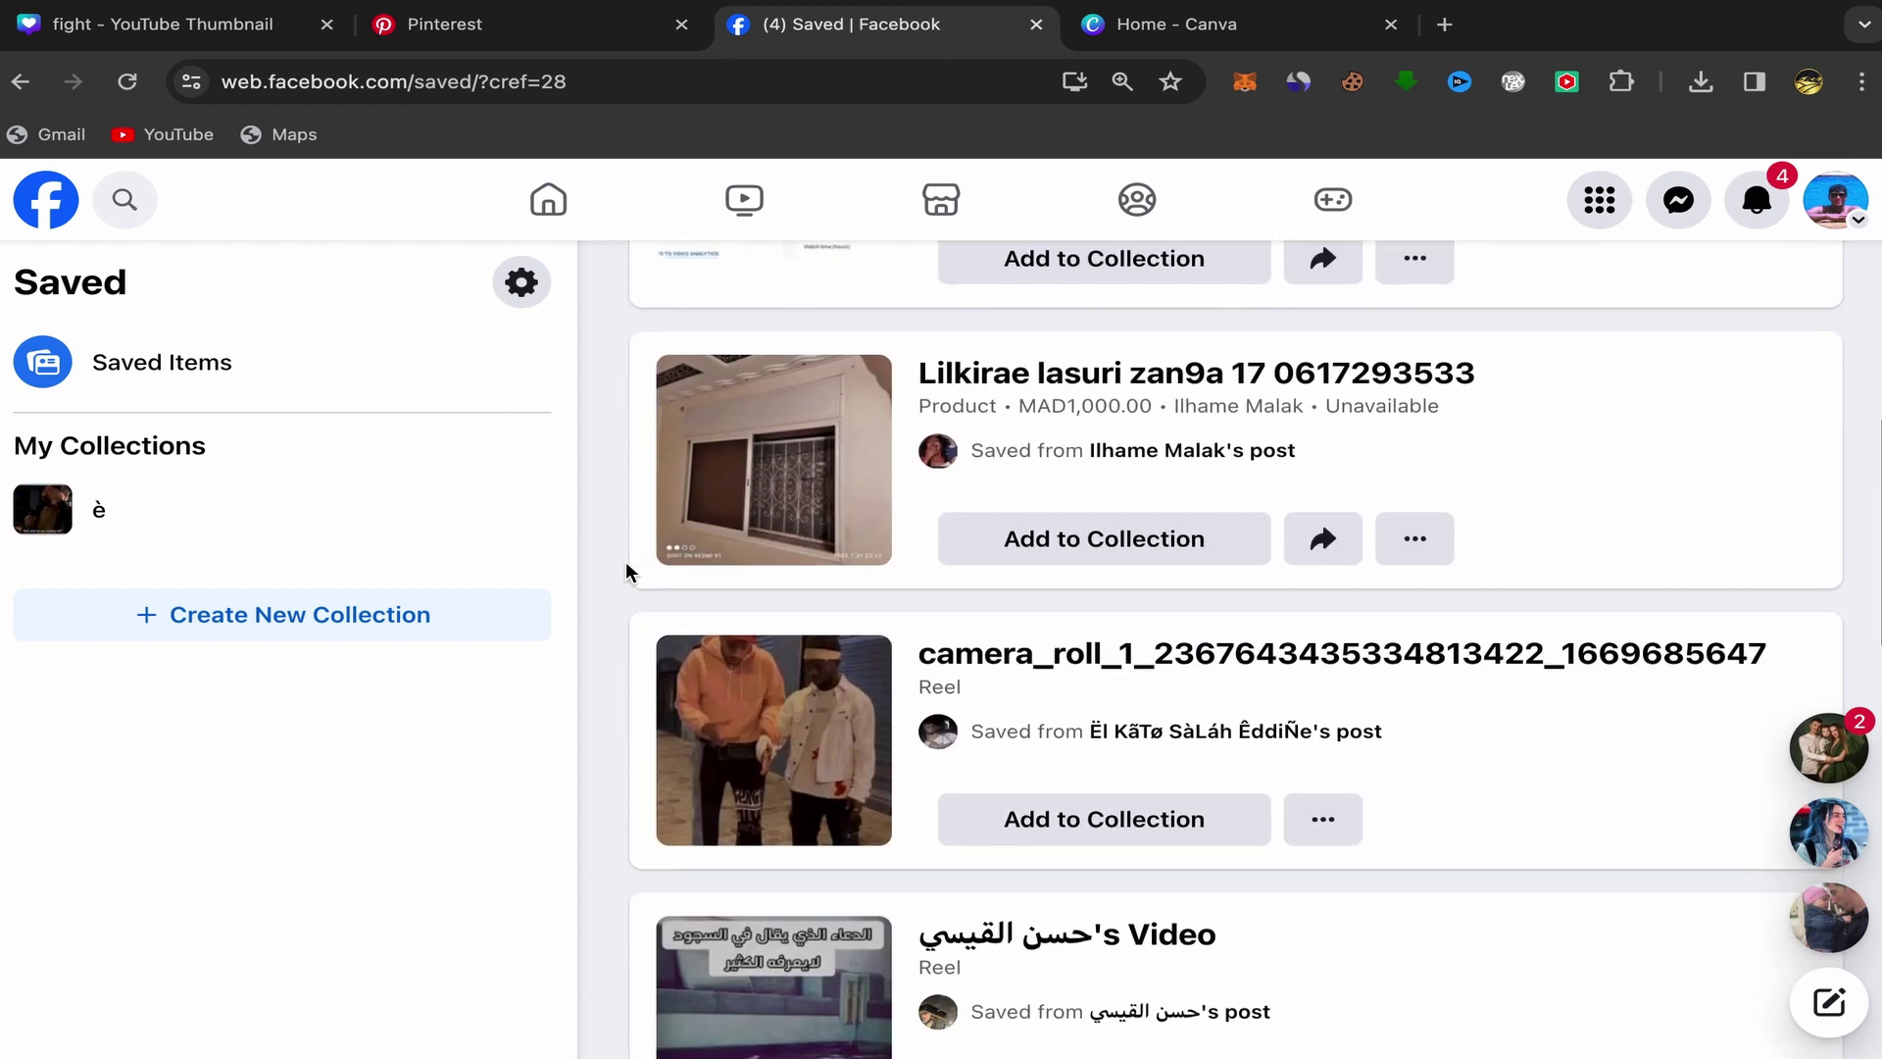
scroll(626, 561, down, 2)
scroll(625, 561, down, 2)
scroll(625, 561, down, 3)
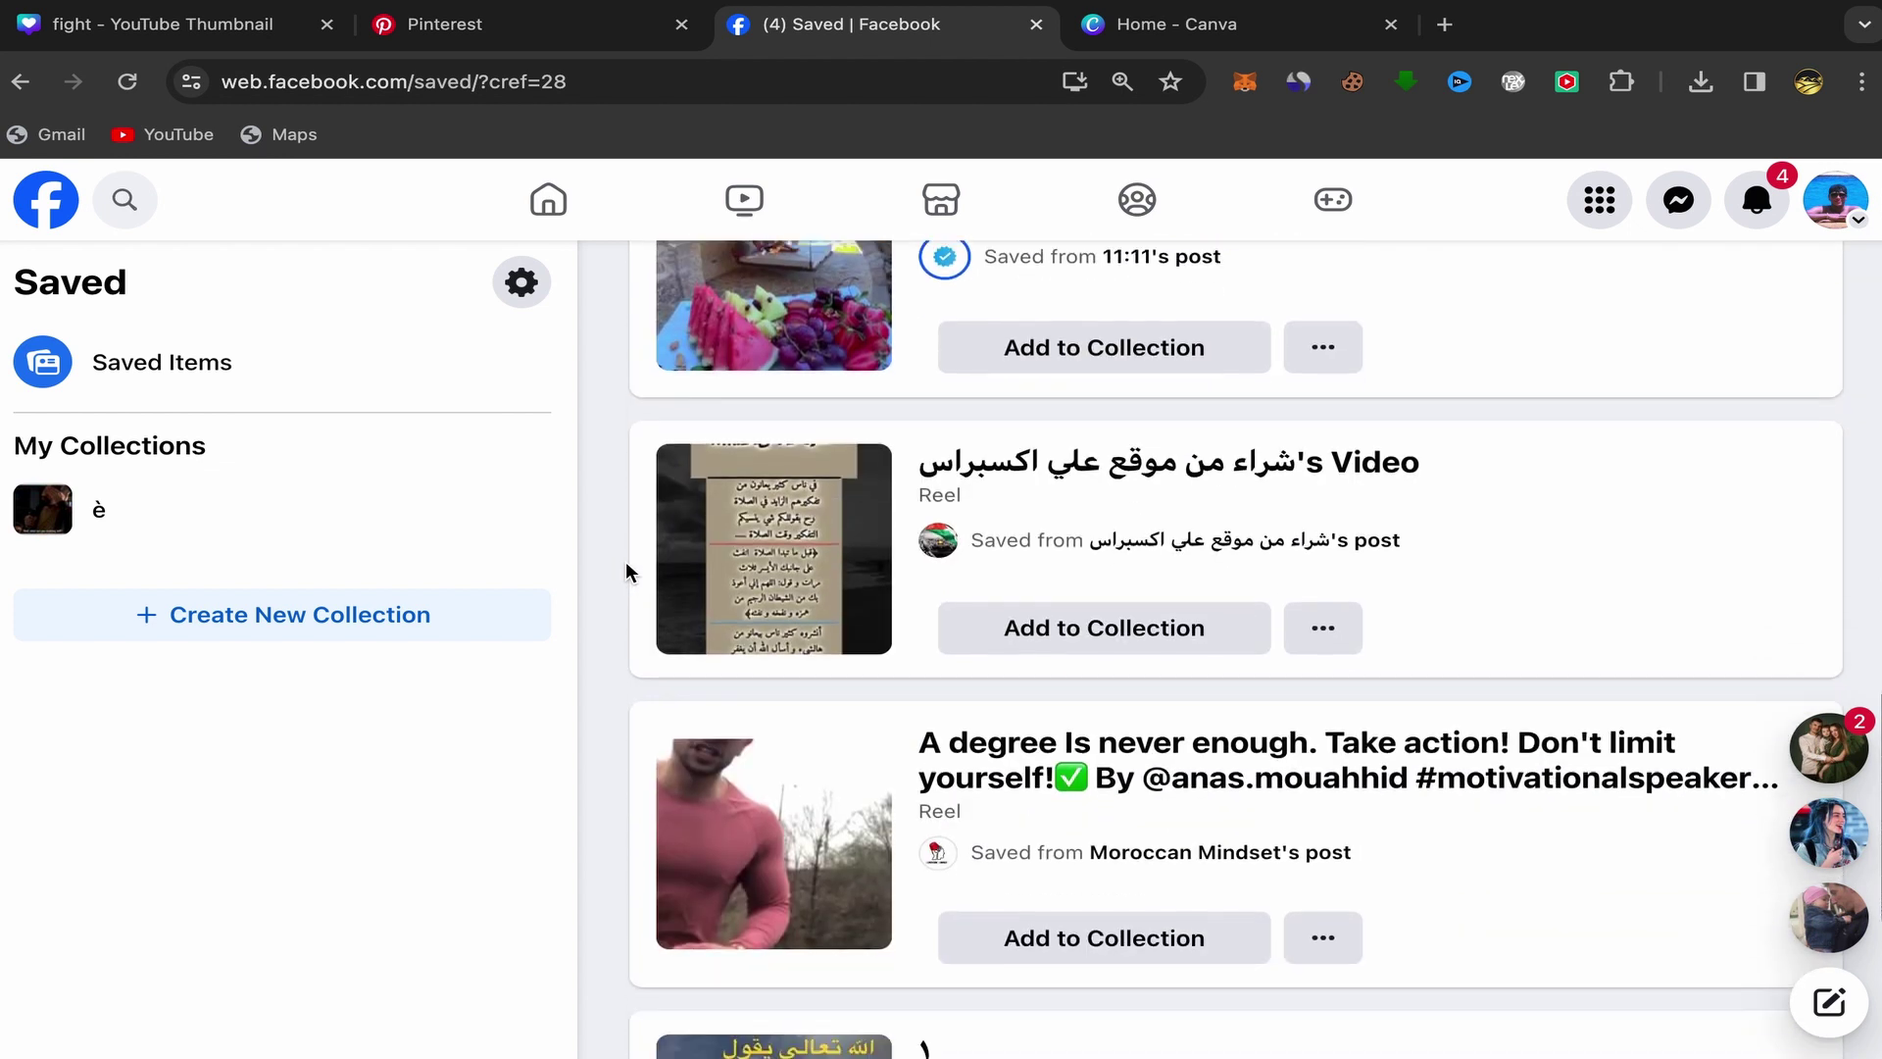
scroll(625, 561, down, 4)
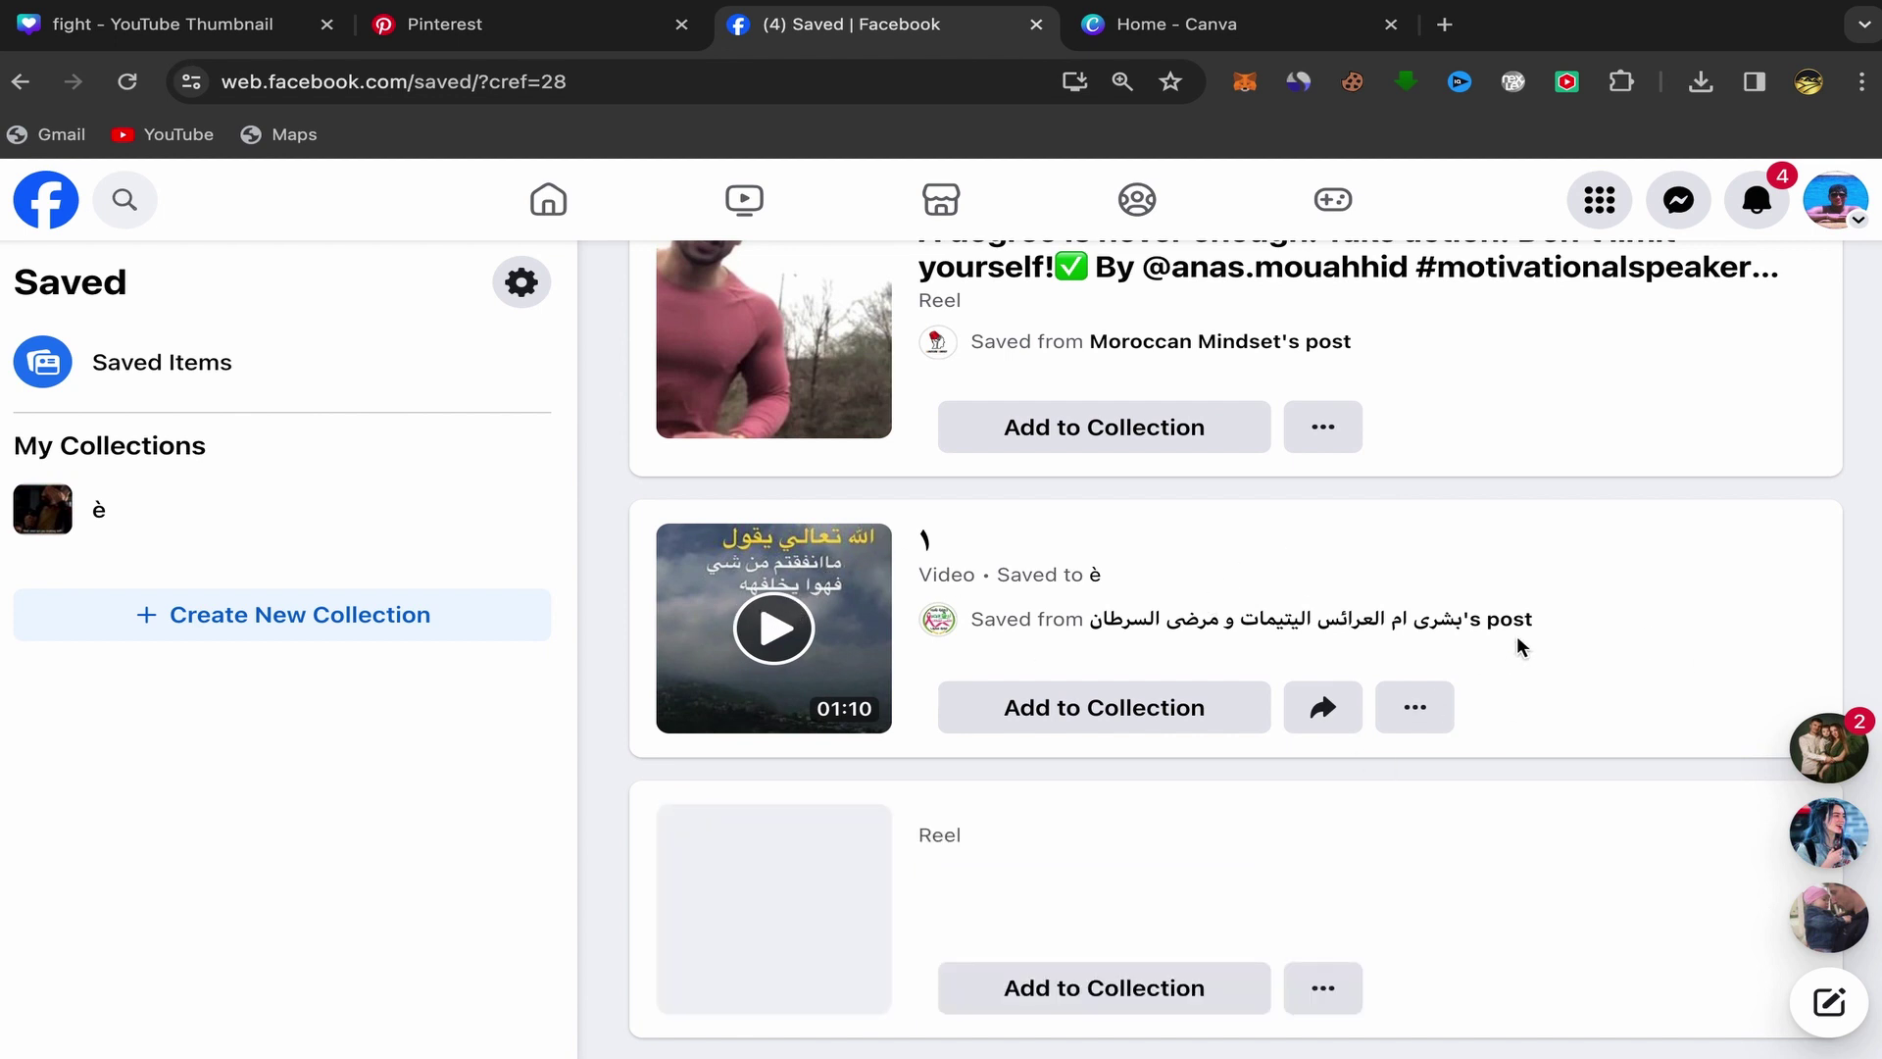
Open the '...' menu on the saved 01:10 video to reveal Unsave
click(1419, 719)
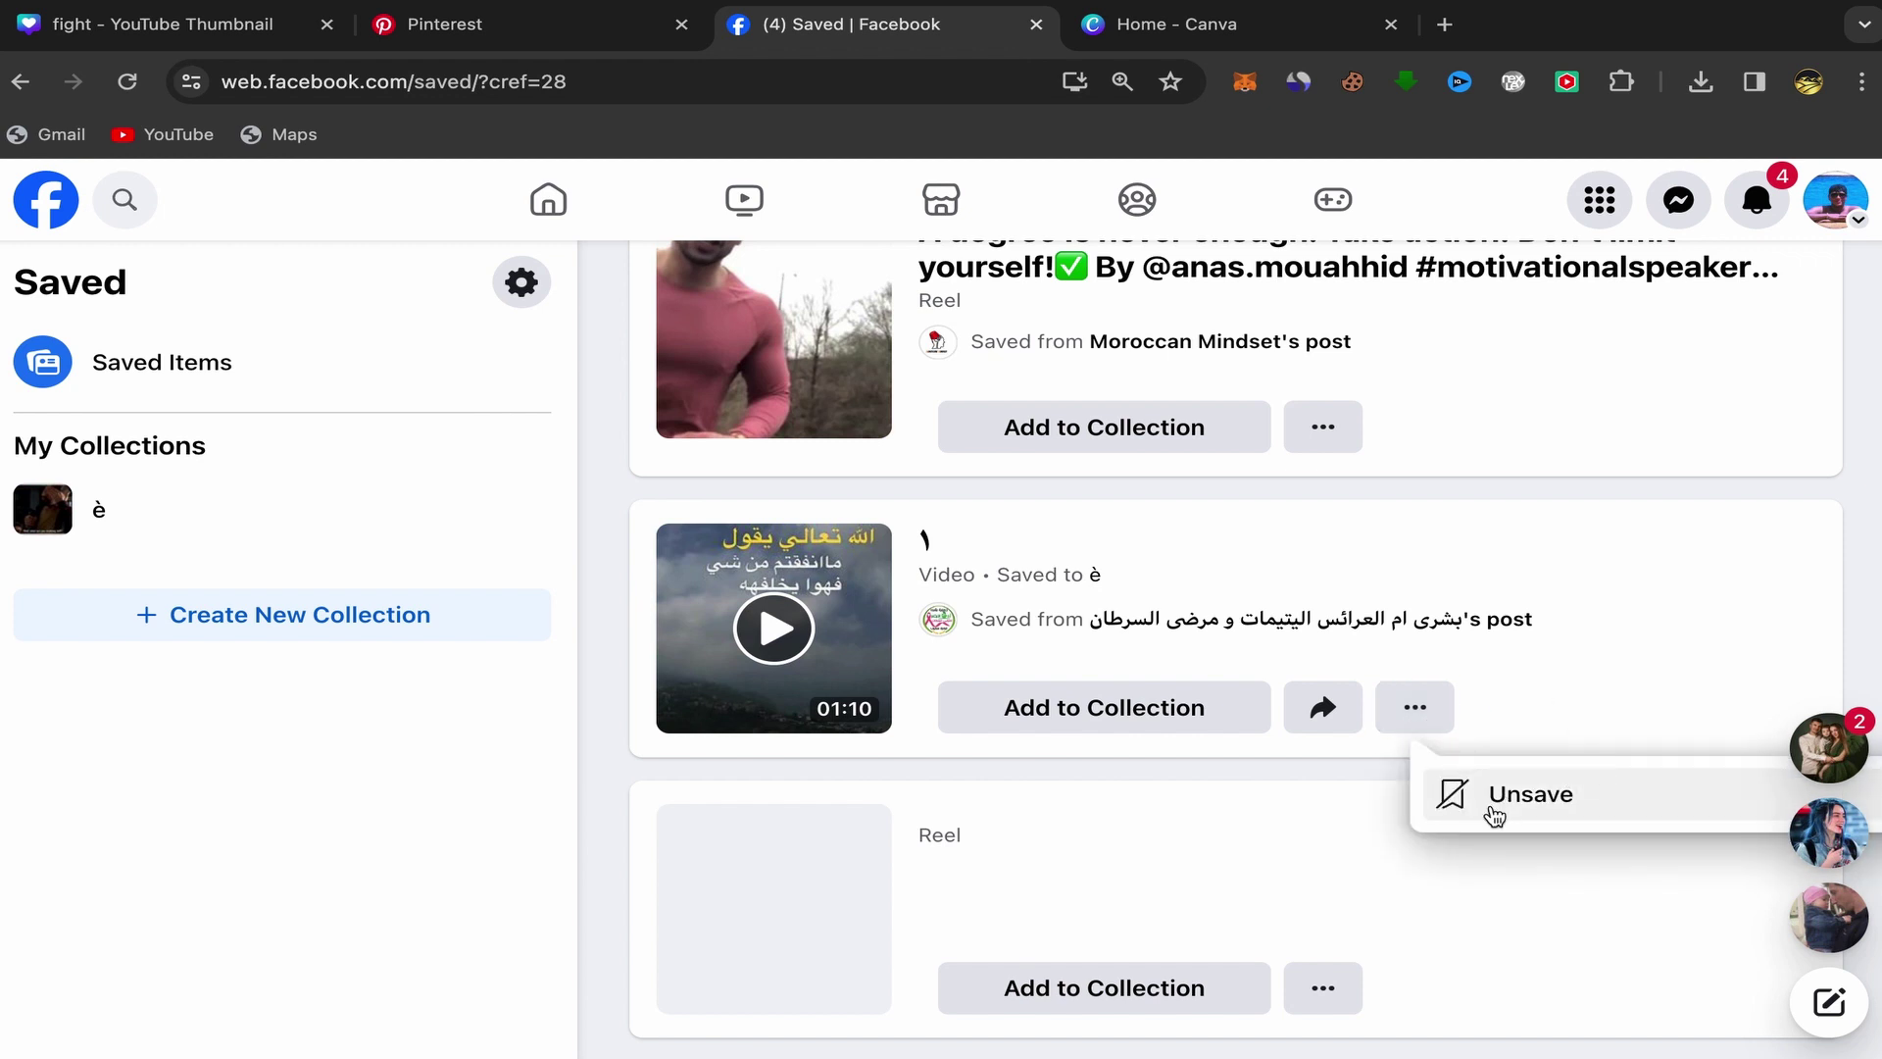